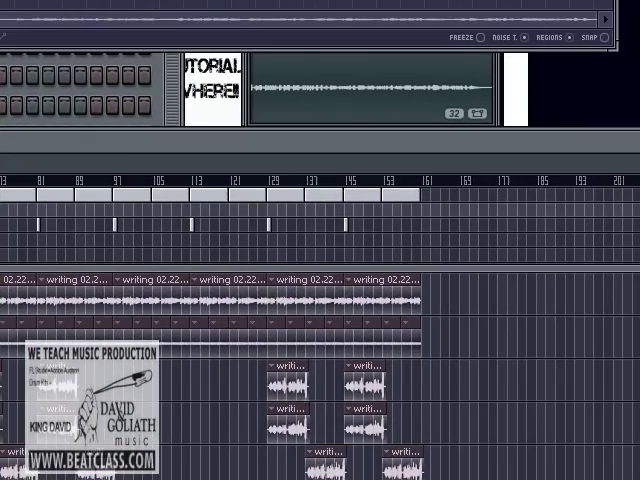
- Move the Playlist window up and then slightly down to show the full arrangement
mouse_move(620, 160)
left_mouse_down()
mouse_move(517, 113)
mouse_move(535, 73)
left_mouse_up()
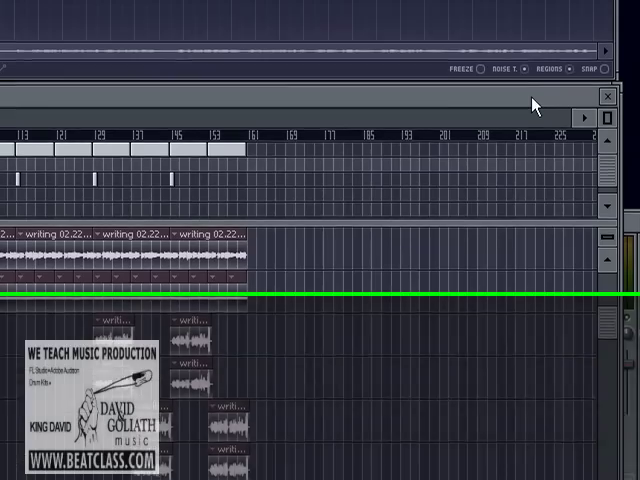
mouse_move(535, 73)
left_mouse_down()
mouse_move(537, 157)
mouse_move(548, 137)
left_mouse_up()
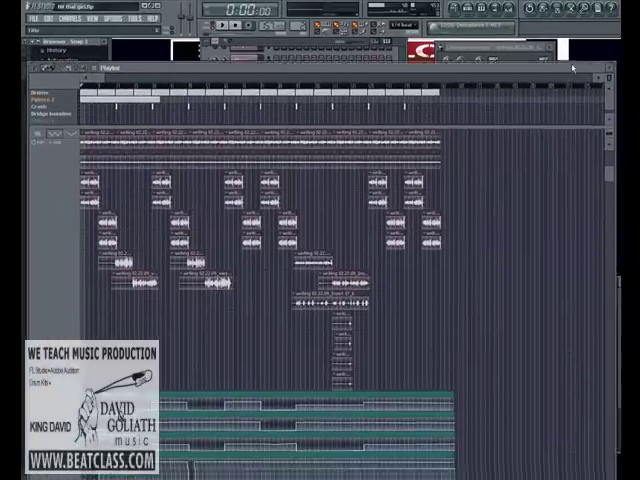
- Reposition the Playlist below Edison and the channel rack, ending just over the mixer
mouse_move(572, 67)
left_mouse_down()
mouse_move(573, 8)
mouse_move(563, 48)
mouse_move(566, 24)
left_mouse_up()
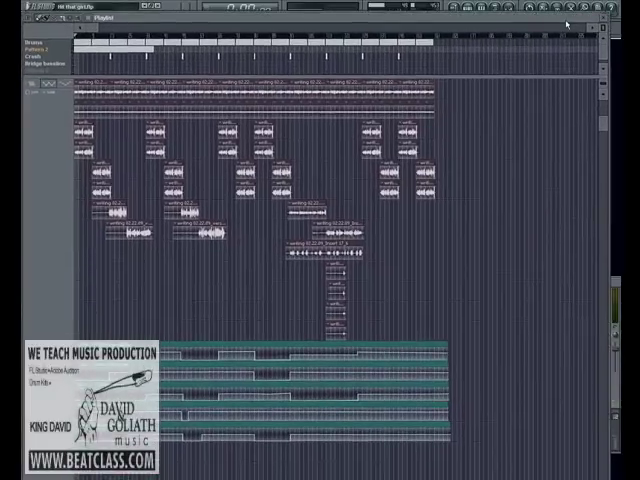
mouse_move(566, 24)
left_mouse_down()
mouse_move(565, 131)
mouse_move(561, 74)
mouse_move(537, 427)
left_mouse_up()
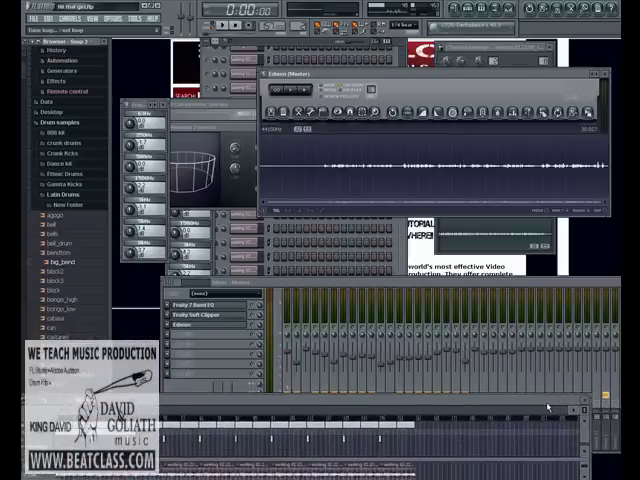
mouse_move(537, 427)
left_mouse_down()
mouse_move(551, 400)
mouse_move(630, 60)
left_mouse_up()
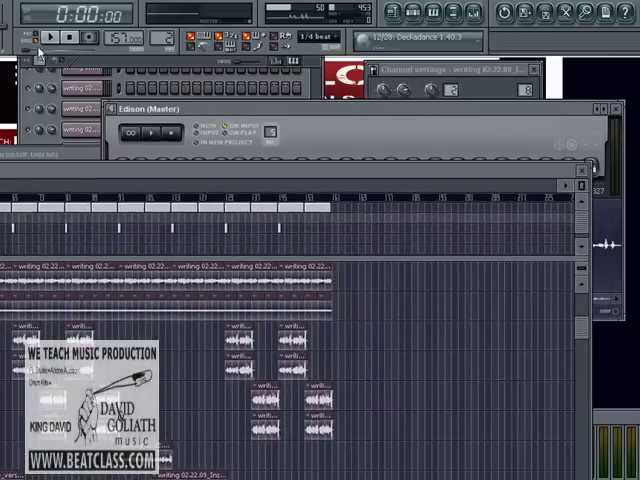
- Play the song from the beginning and shrink the Playlist track heights
left_click(50, 37)
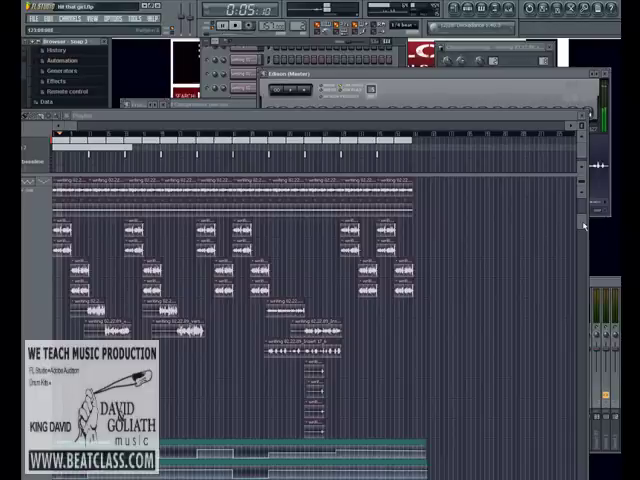
left_click_drag(581, 180, 581, 174)
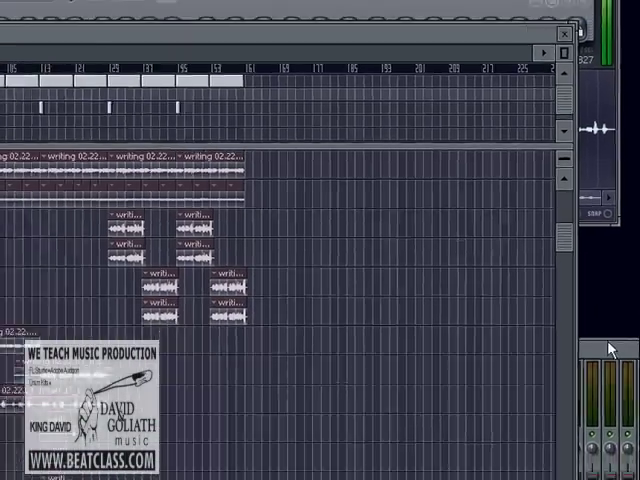
- Open the Mixer with F9 while the song keeps playing
key("F9")
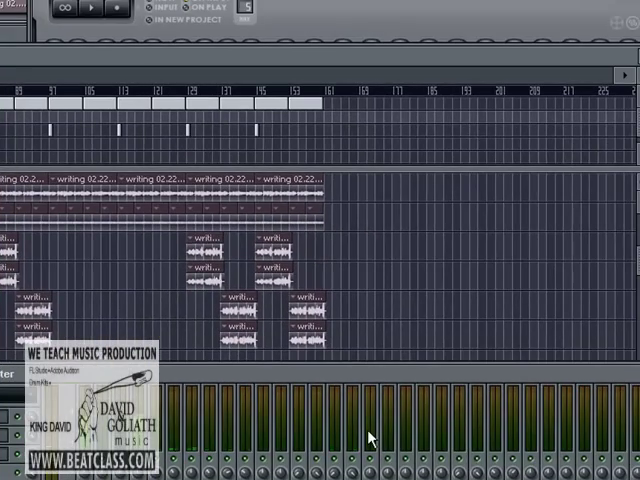
- Close the Mixer and let the song play through to about 4:05
left_click(400, 64)
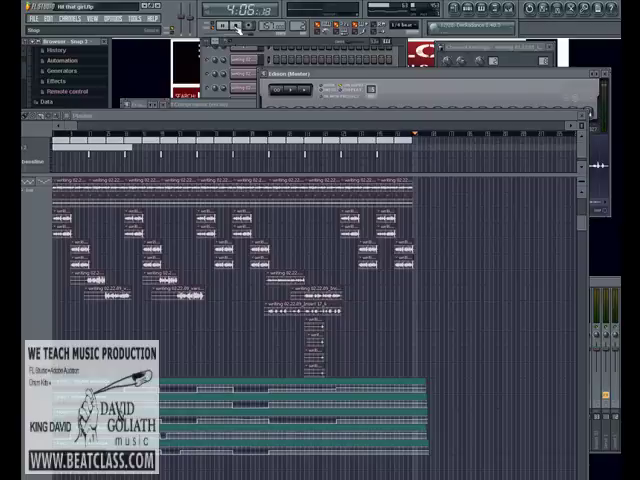
- Stop playback at 0:00:00 and move the Playlist to reveal Edison and the browser
left_click(236, 25)
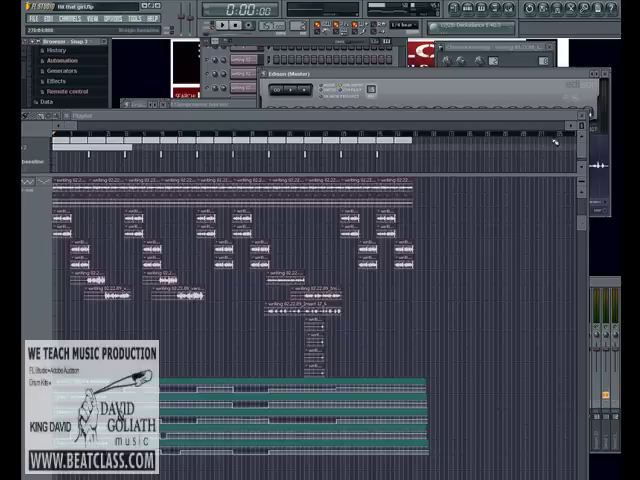
mouse_move(555, 116)
left_mouse_down()
mouse_move(538, 285)
mouse_move(553, 290)
mouse_move(445, 86)
left_mouse_up()
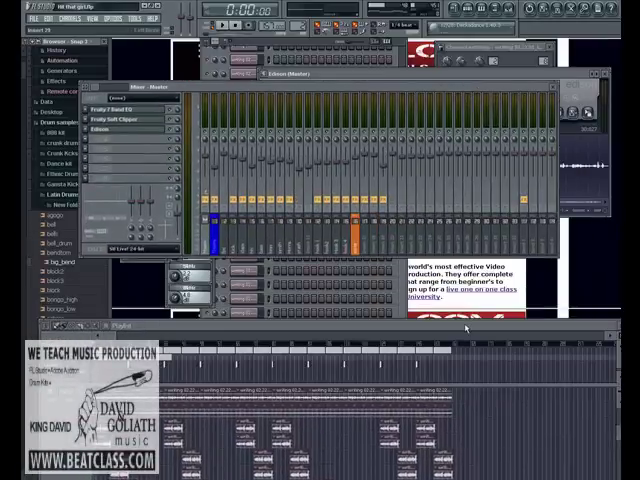
- Raise the Playlist over the Mixer's lower part, keeping inserts and arrangement visible
left_click_drag(462, 325, 460, 277)
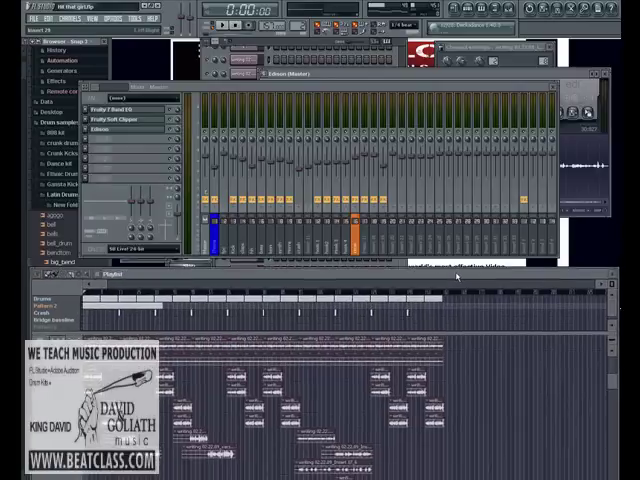